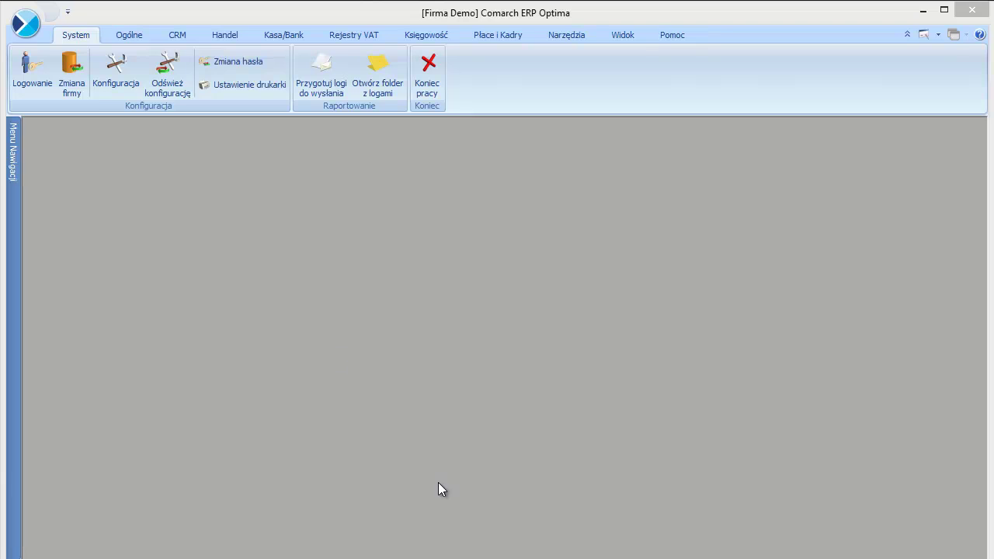
- Review the KPENS numbering definition for Kompensaty among the company's Kasa/Bank document definitions, and close the configuration
left_click(101, 76)
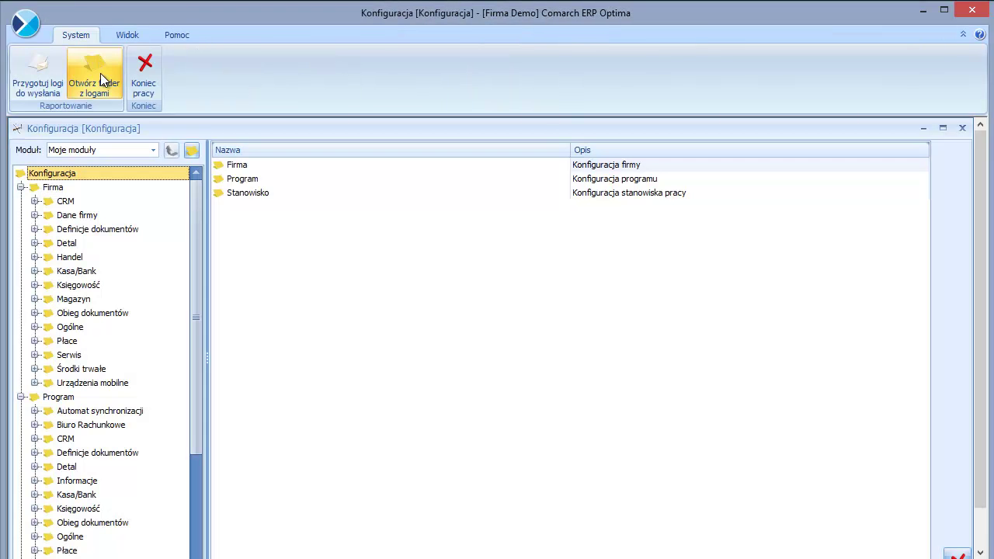
left_click(34, 229)
left_click(49, 271)
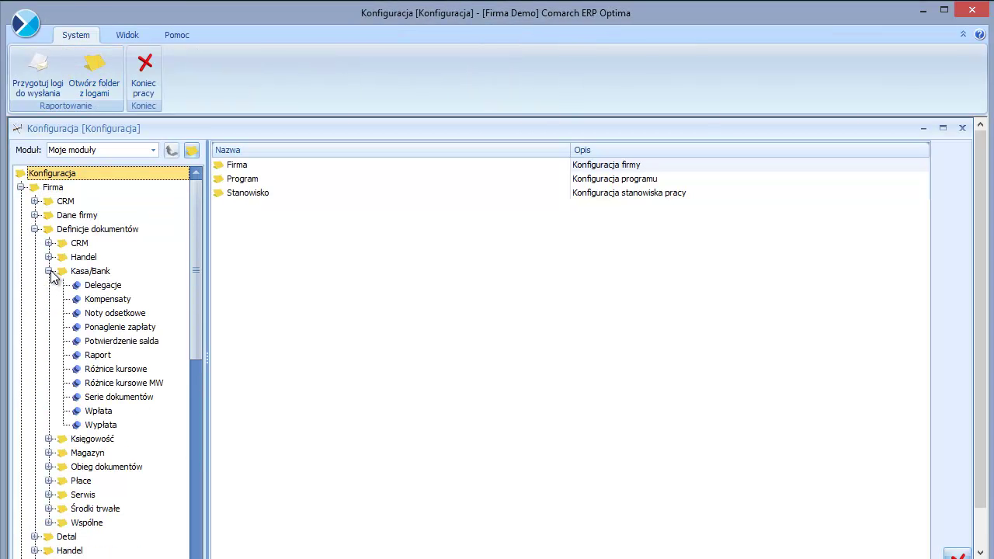
left_click(92, 305)
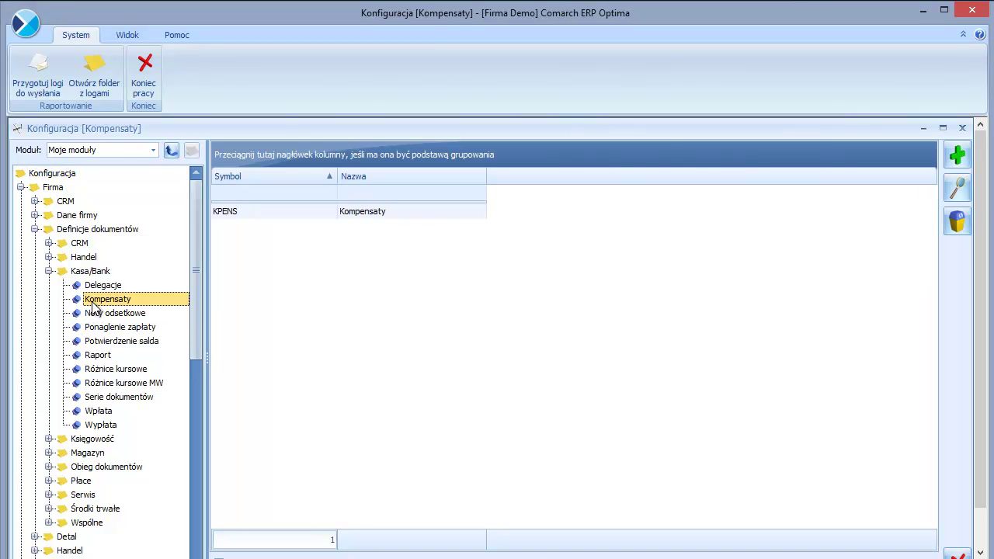
left_click(258, 212)
left_click(957, 189)
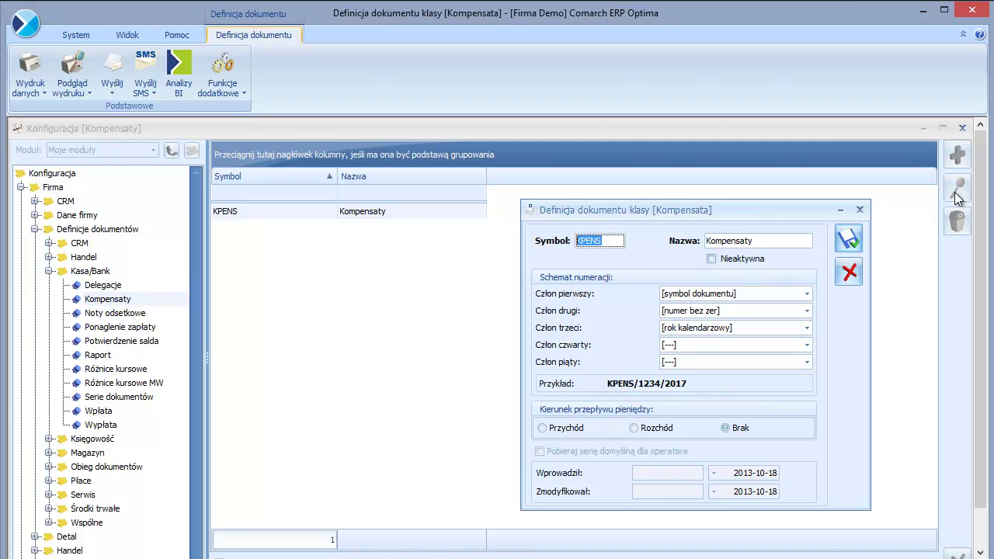
left_click(849, 272)
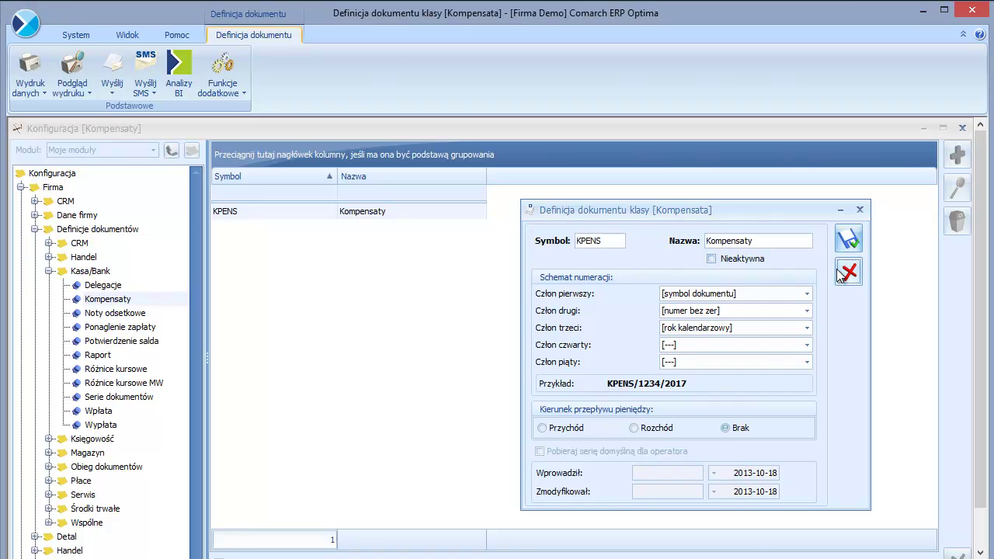
left_click(963, 129)
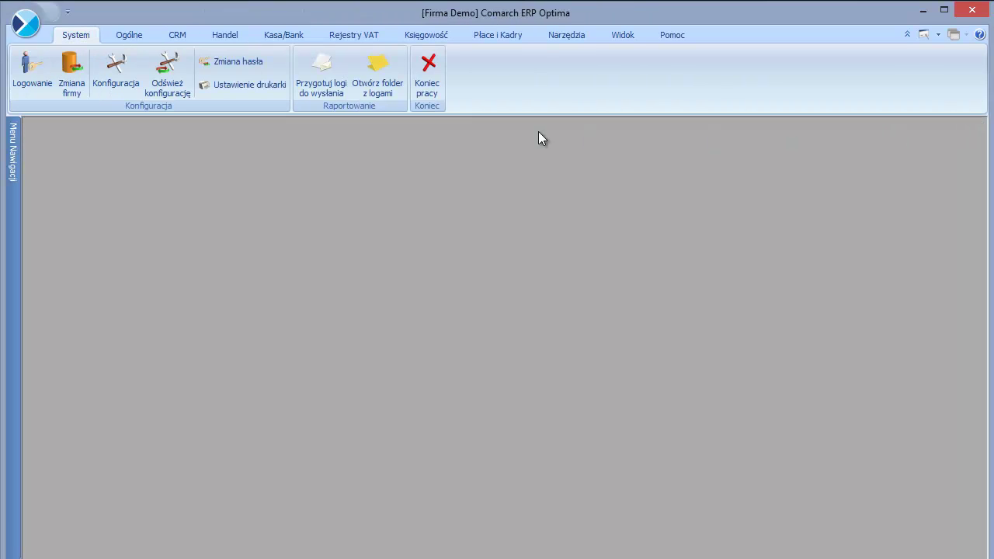
- Open the payment FS/47/03/2017 for editing from the payment schedule (Preliminarz płatności)
left_click(274, 38)
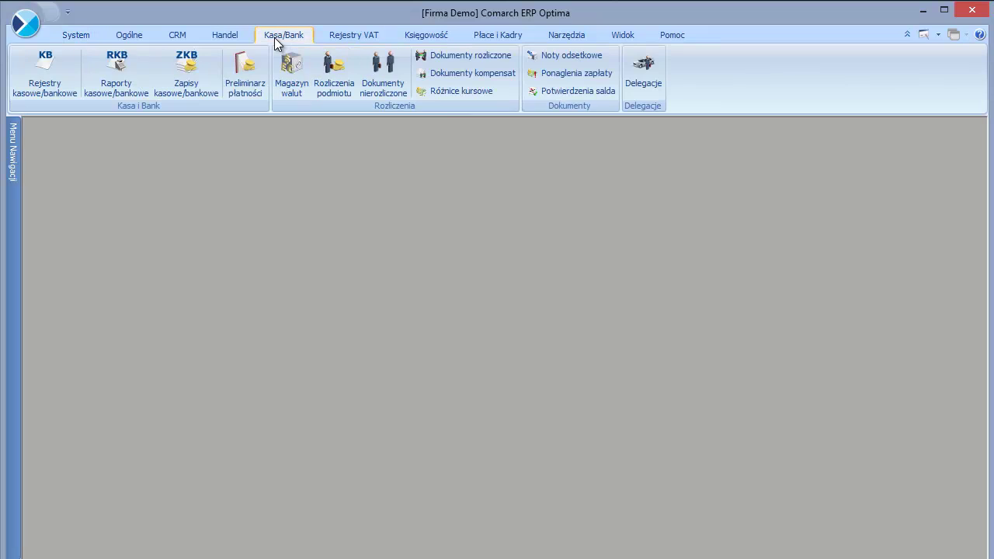
left_click(250, 73)
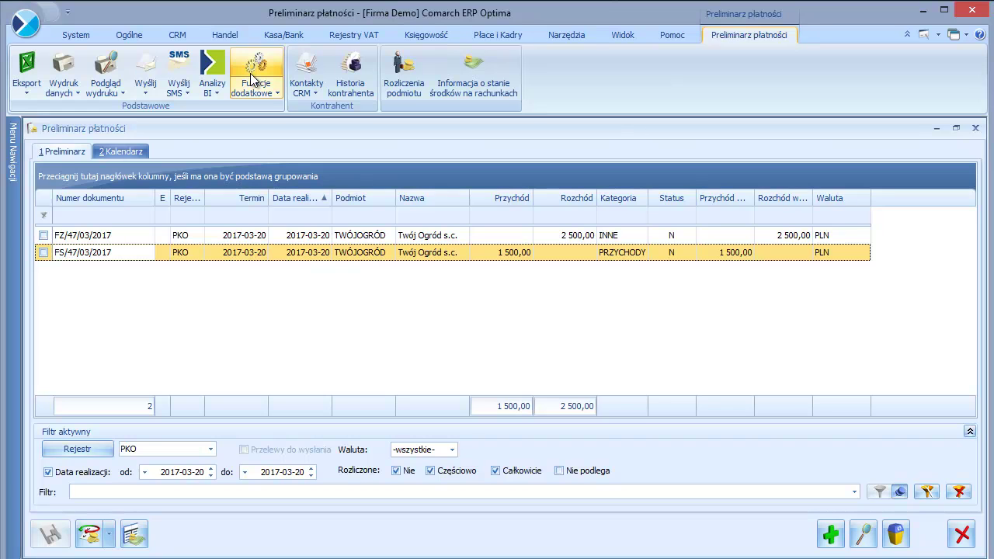
left_click(45, 254)
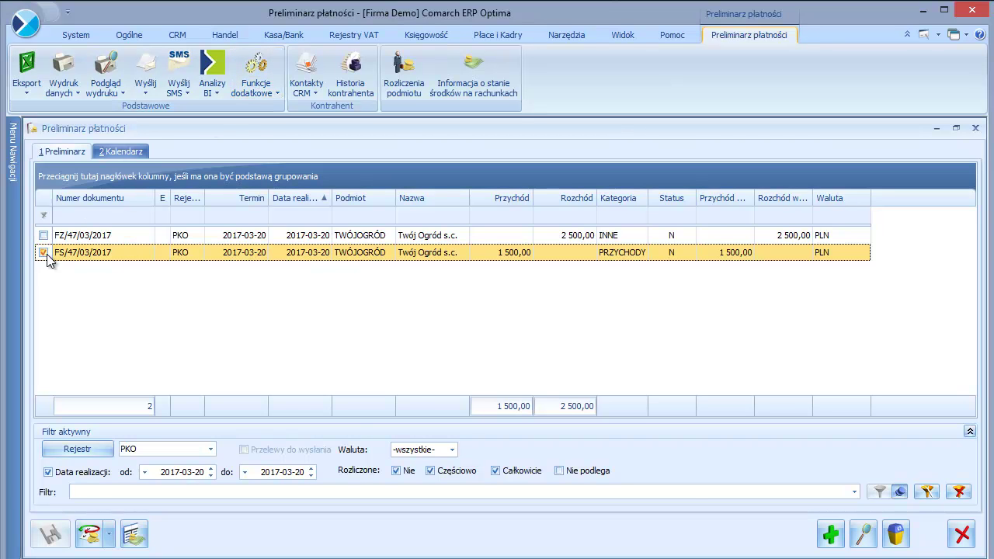
left_click(862, 536)
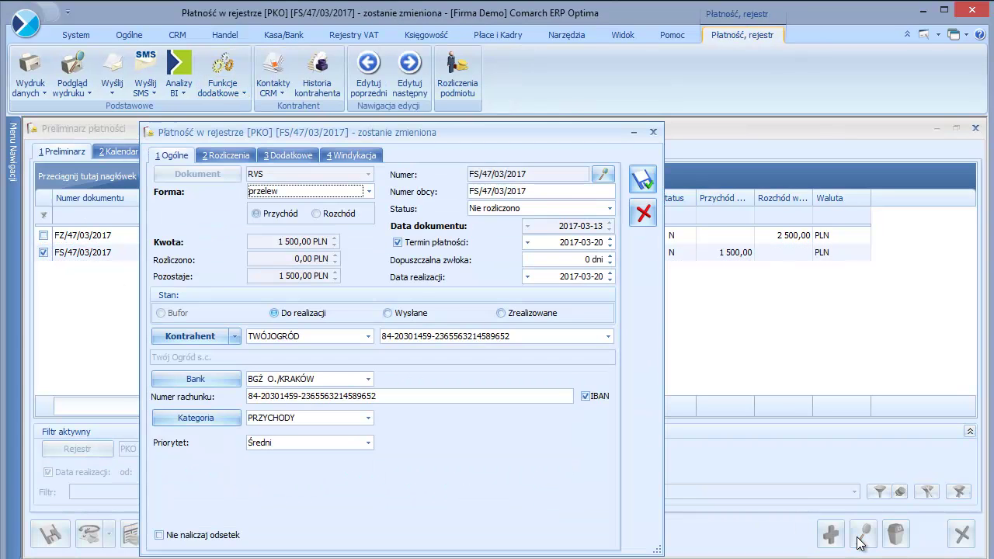
- Settle the FS/47/03/2017 payment against document FZ/47/03/2017, save the payment and close the payment schedule
left_click(216, 156)
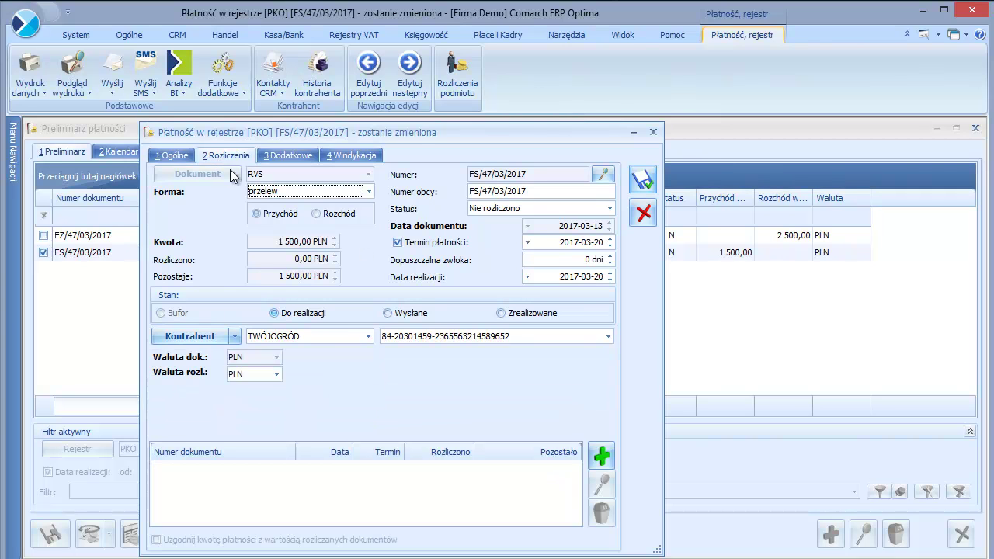
left_click(602, 456)
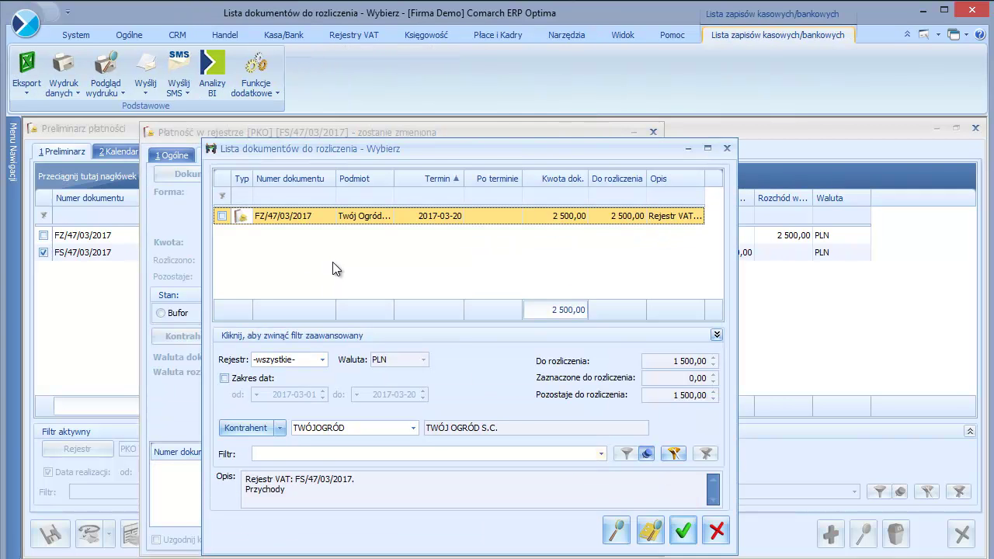
left_click(223, 217)
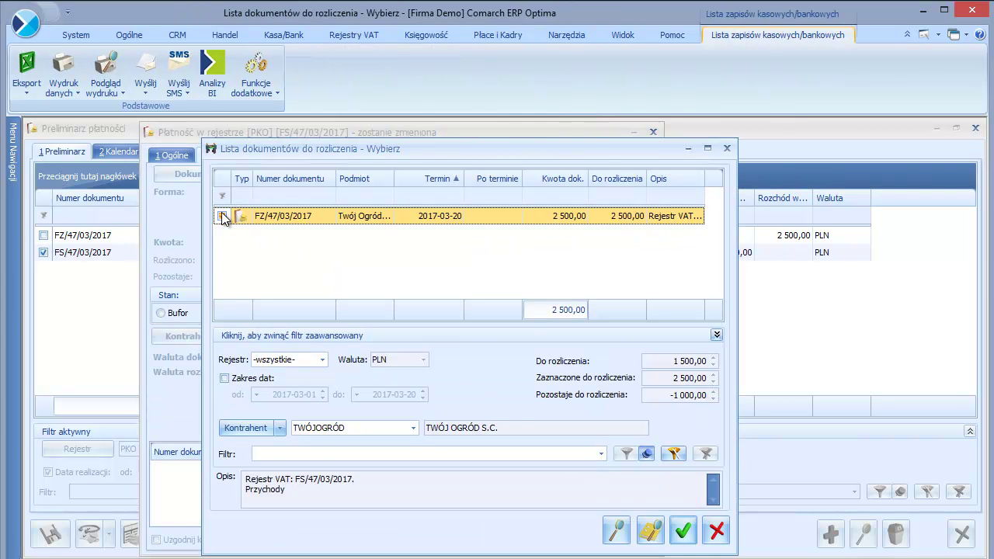
left_click(682, 531)
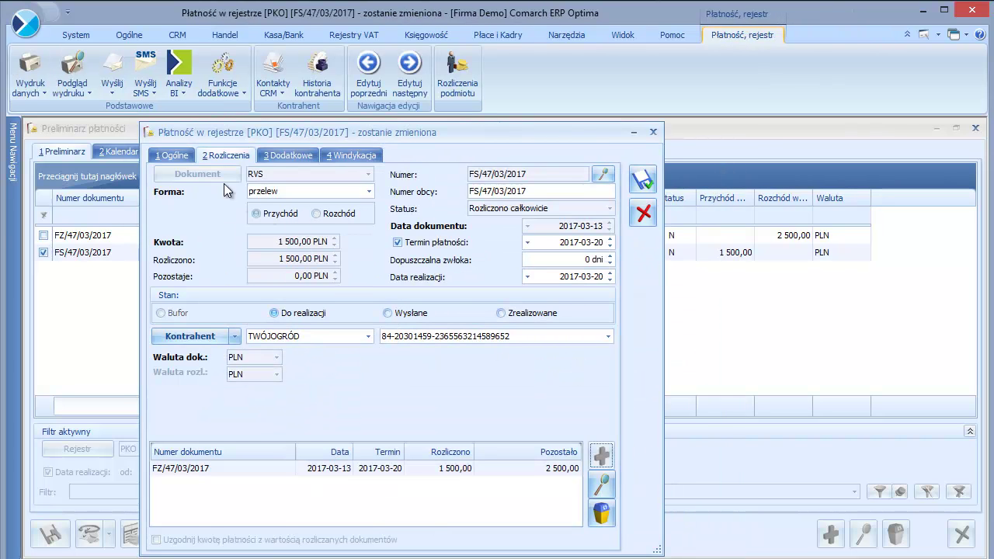
left_click(183, 158)
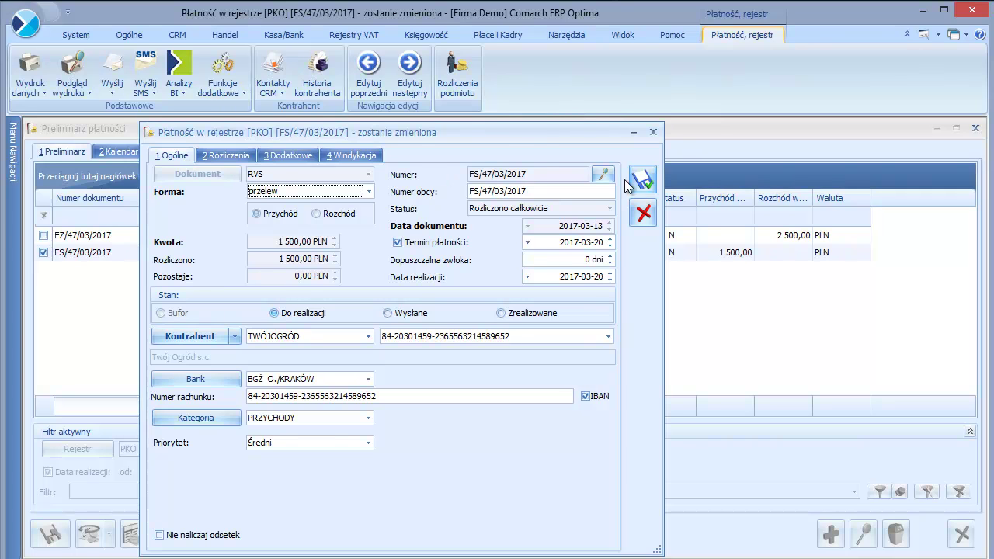
left_click(653, 184)
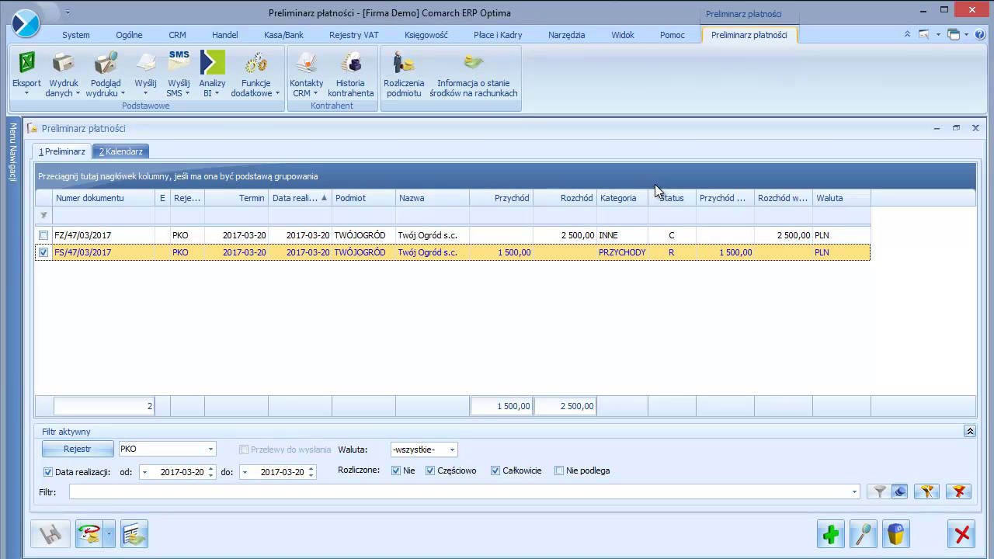
left_click(975, 128)
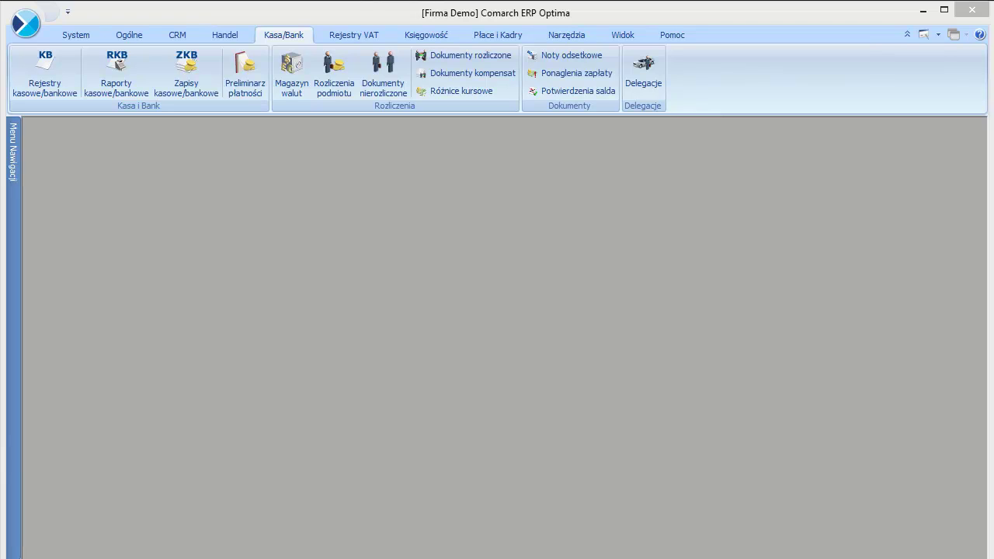
- Create and save a compensation document from the settled FZ/47/03/2017 and FS/47/03/2017 pair, and check it in the compensation documents list
left_click(494, 55)
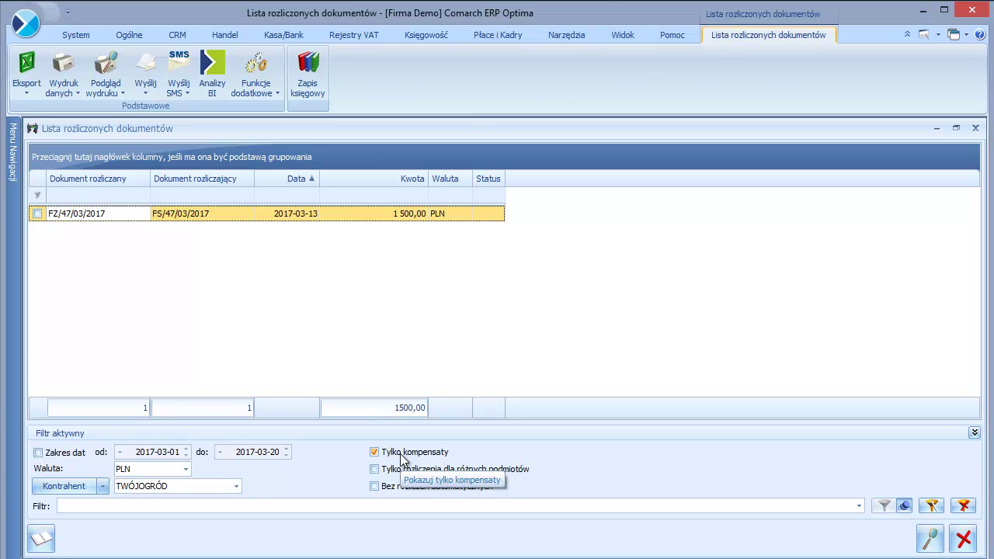
right_click(403, 301)
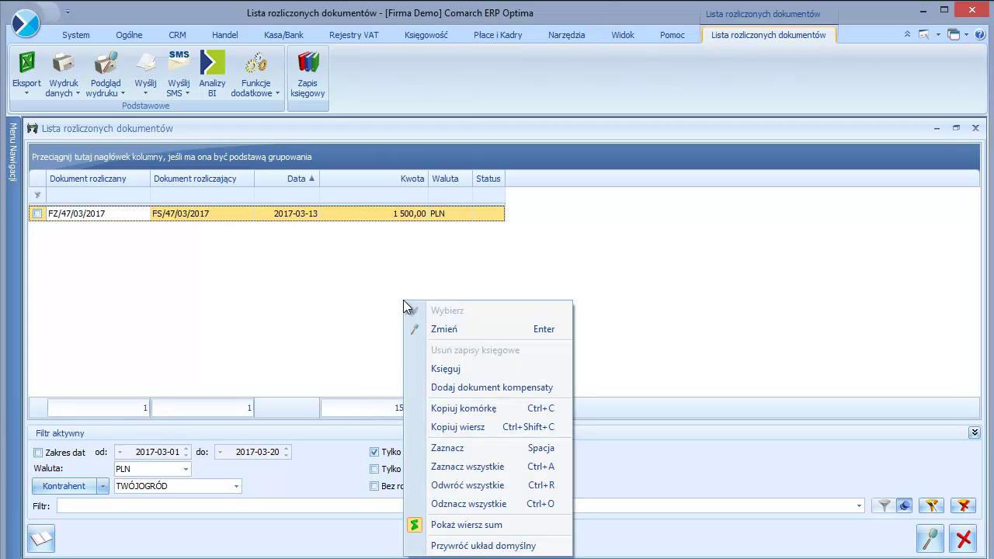
left_click(435, 388)
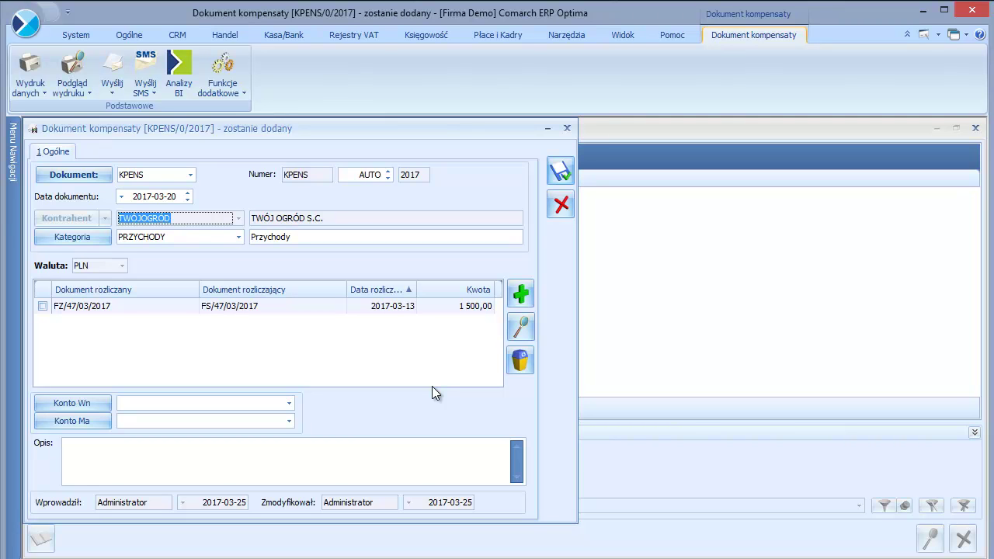
left_click(558, 171)
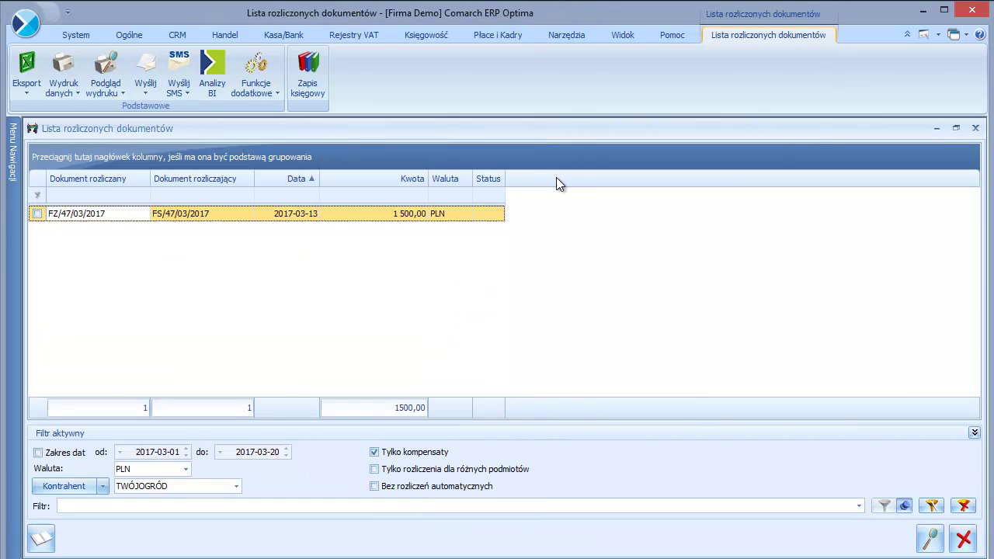
left_click(976, 128)
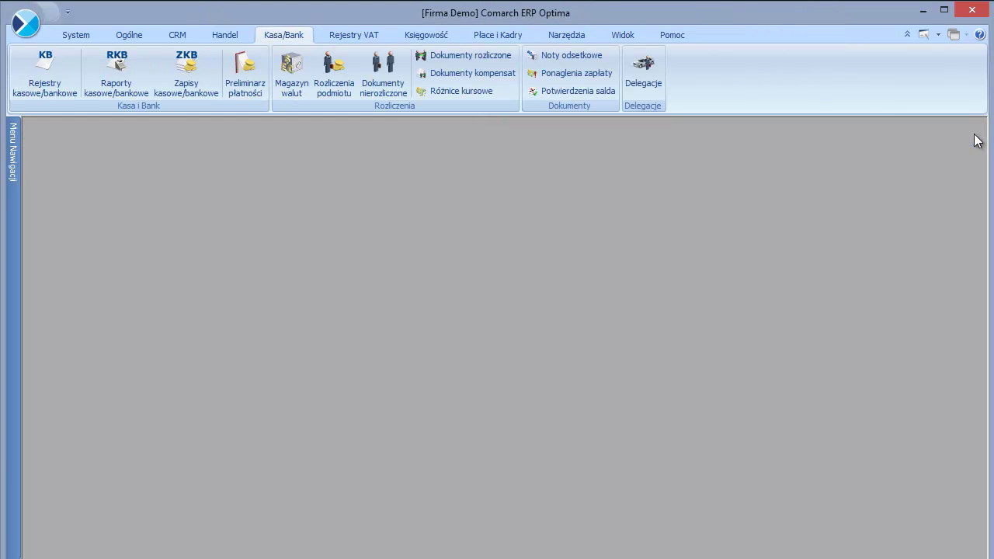
left_click(497, 75)
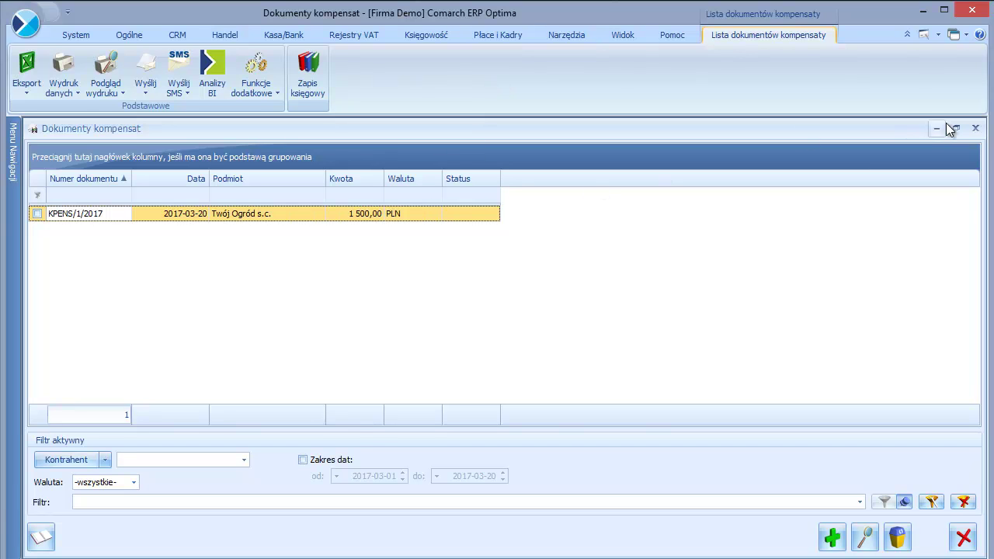
left_click(976, 128)
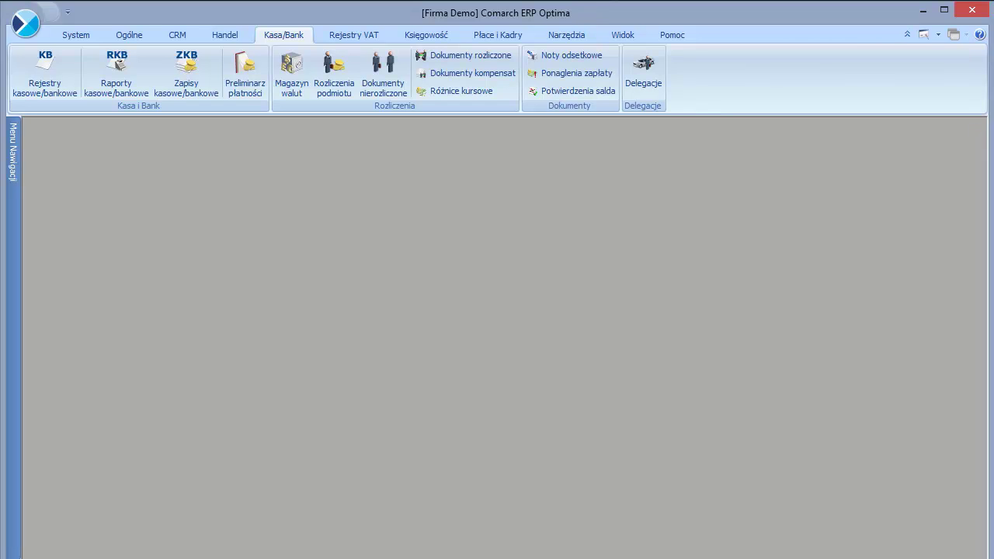
- Add a new compensation document from the compensation documents list with TWÓJOGRÓD as the contractor
left_click(478, 68)
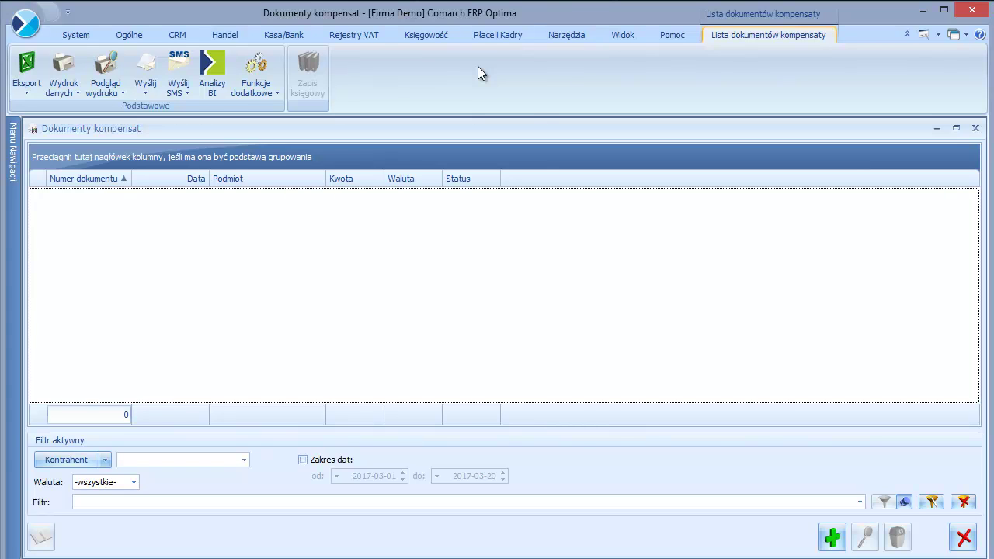
left_click(832, 538)
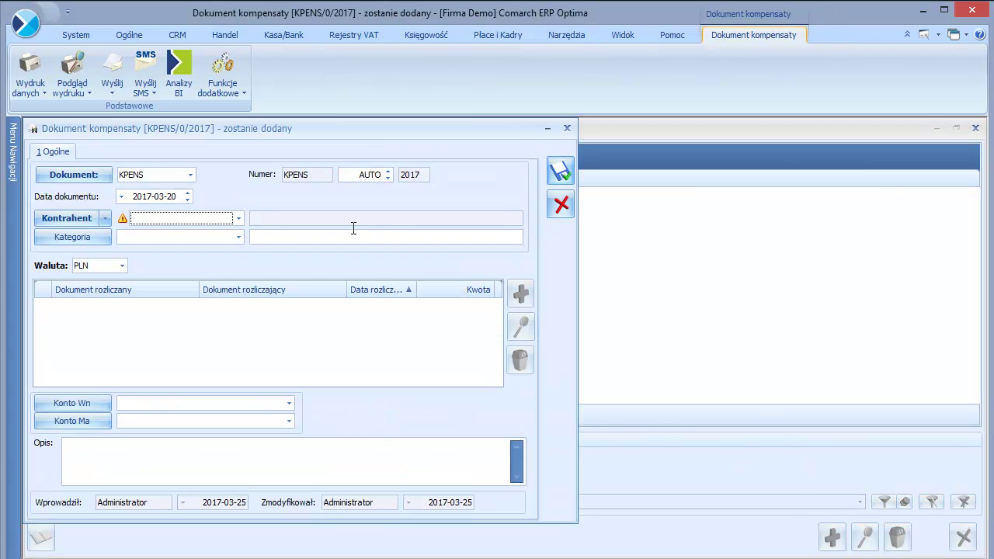
left_click(239, 219)
left_click_drag(356, 248, 358, 313)
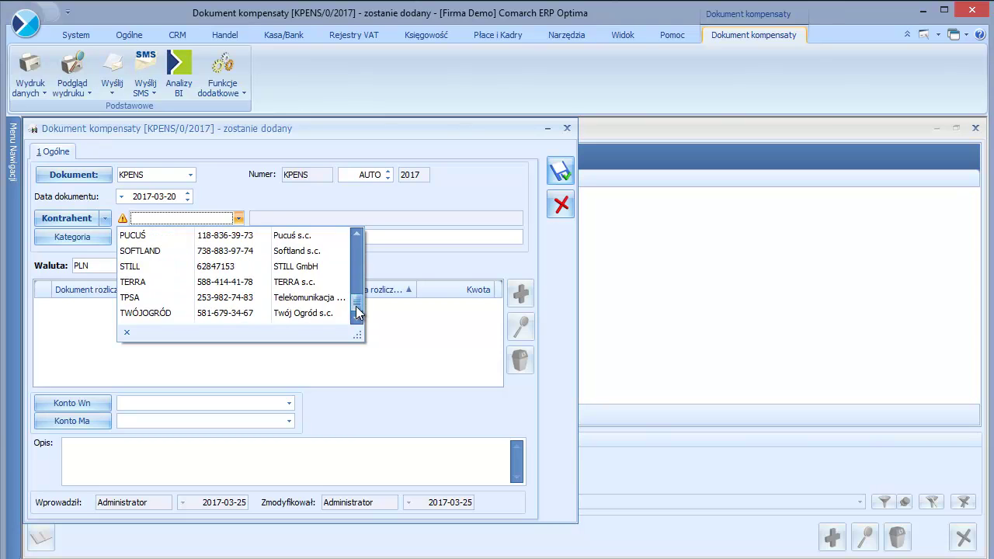
left_click(292, 314)
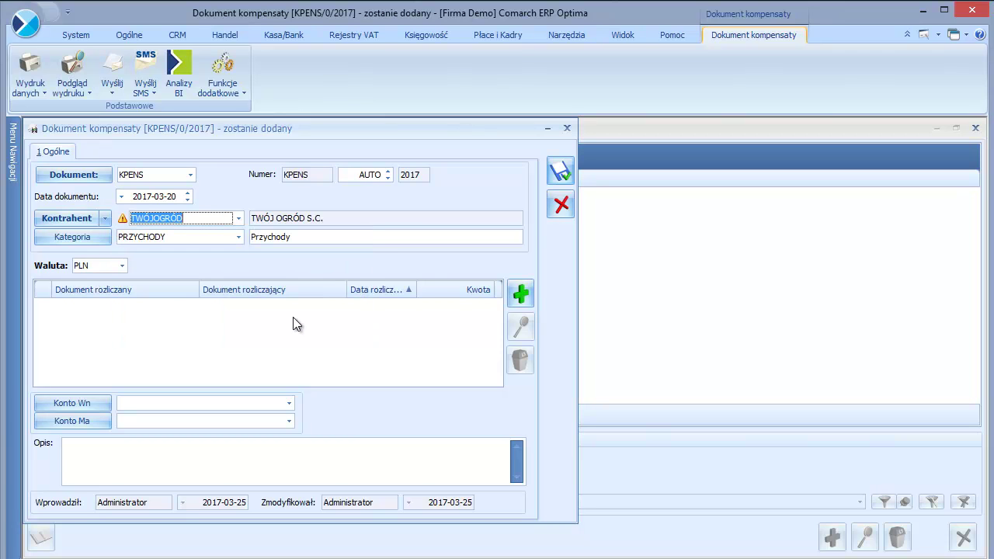
- Add the settled FZ/47/03/2017 and FS/47/03/2017 pair to the compensation document and enter the description "KOMPENSATA NUMER 1"
left_click(522, 293)
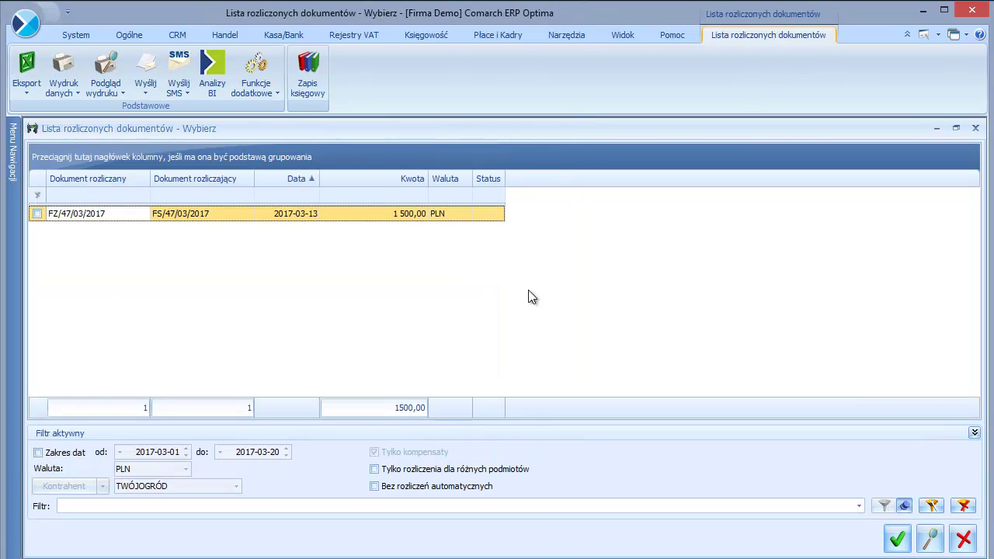
left_click(39, 213)
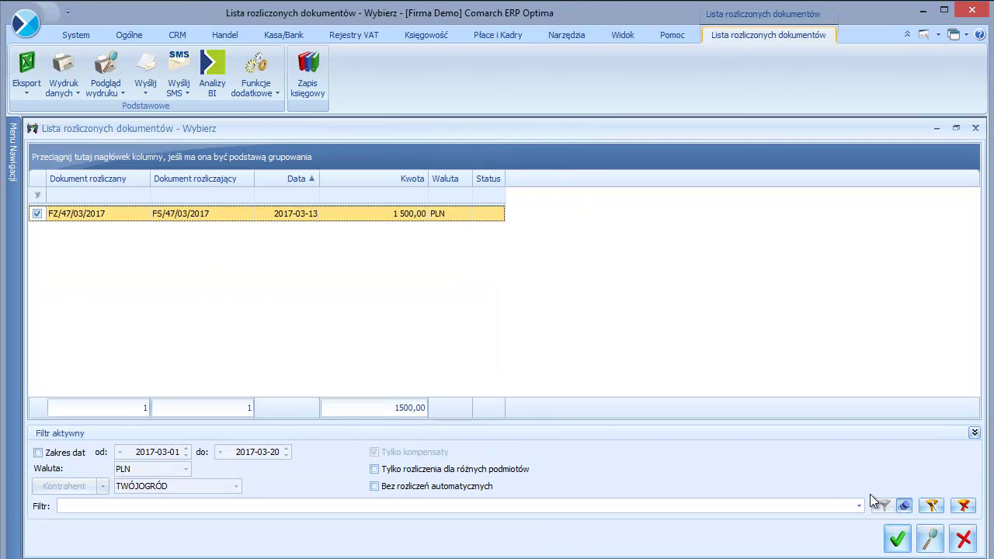
left_click(897, 538)
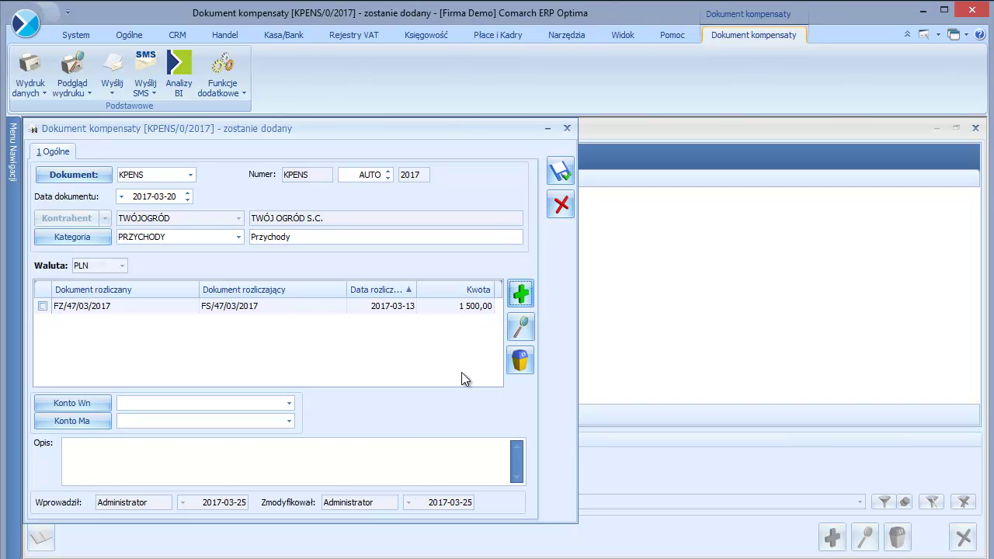
left_click(236, 465)
type("KOMPENSATA NUMER 1")
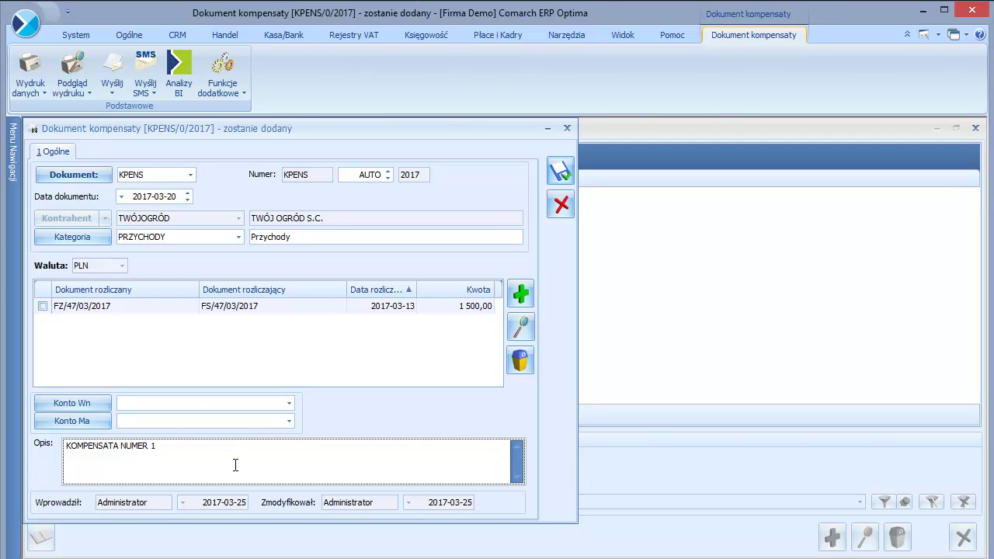
- Preview the Potwierdzenie kompensaty printout of the compensation document
left_click(84, 92)
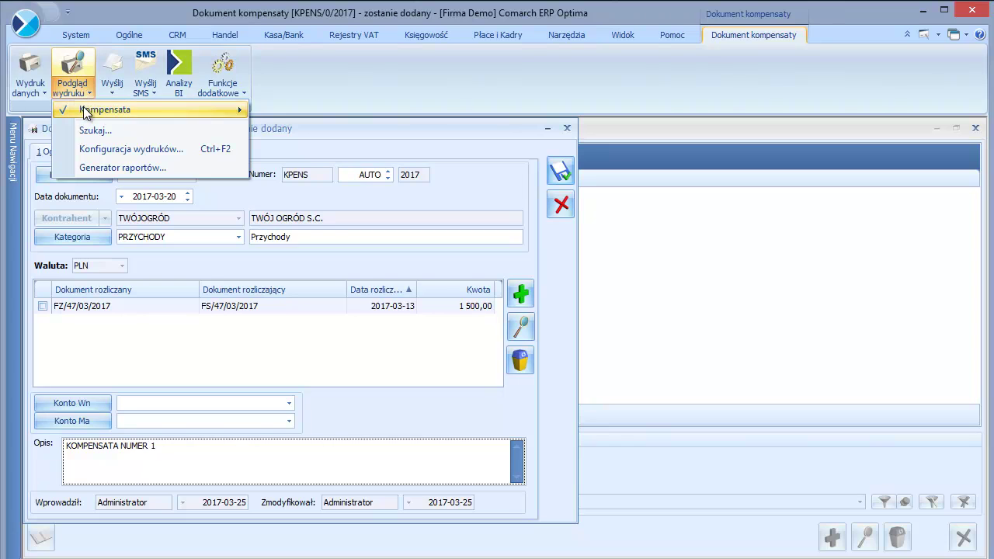
mouse_move(85, 111)
mouse_move(327, 115)
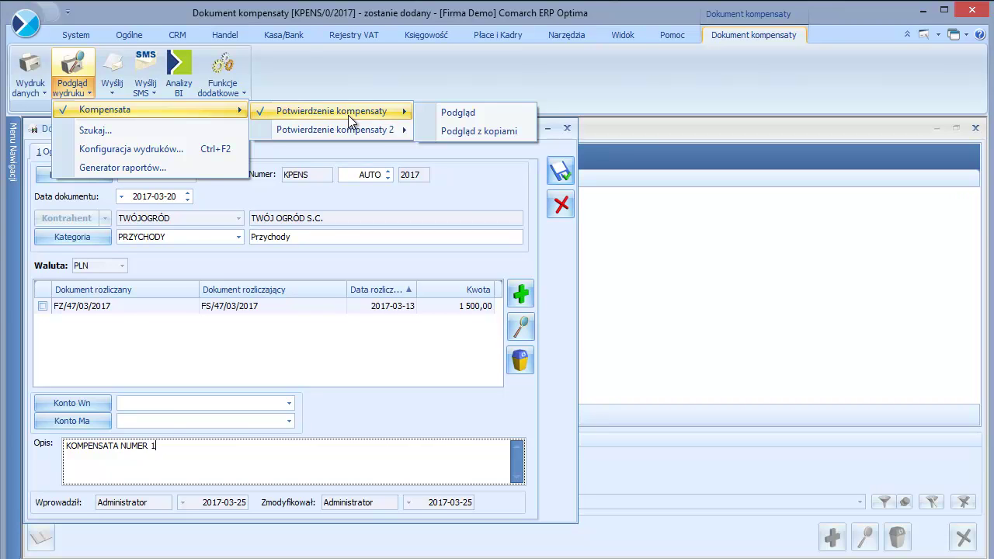
left_click(435, 118)
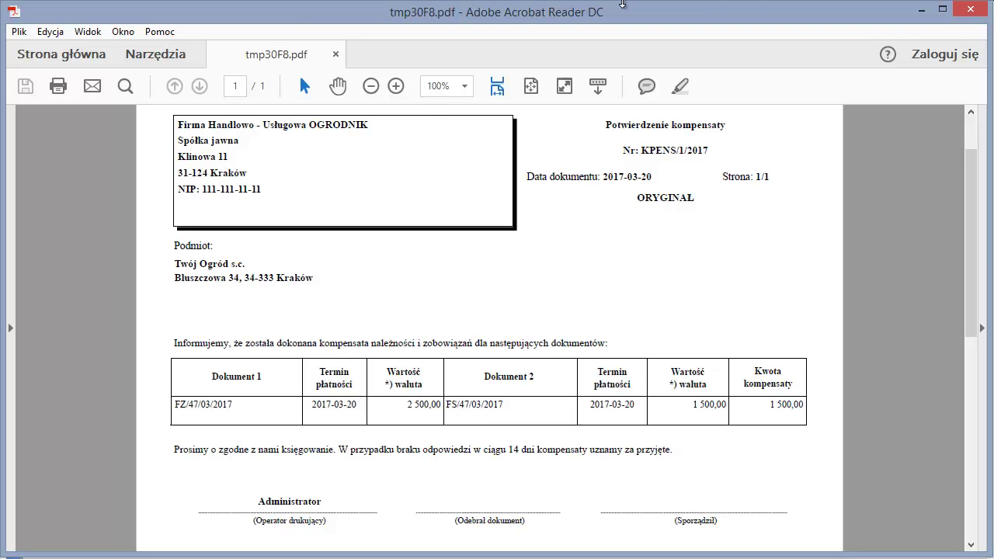
- Close the printout preview and set the compensation document's Konto Wn to 202-2-1-TWÓJOGRÓD
left_click(968, 11)
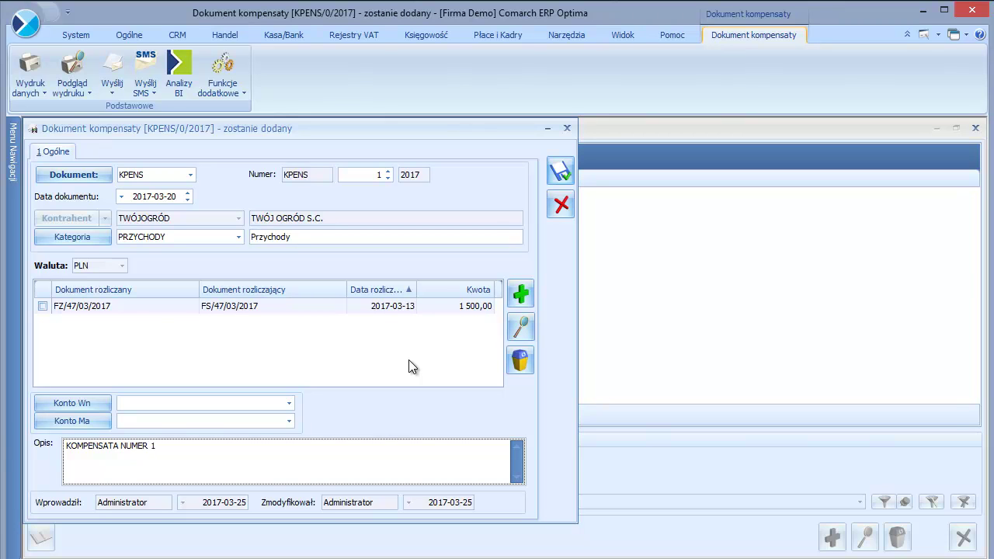
left_click(234, 400)
type("202-2")
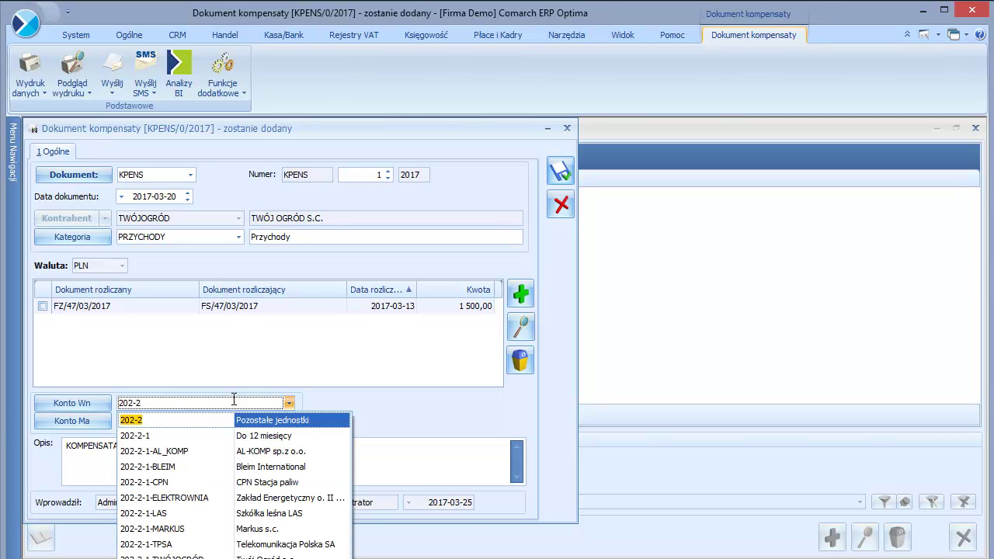
left_click(159, 553)
- Set the compensation document's Konto Ma to an account from the 201-2 group and save the document
left_click(148, 421)
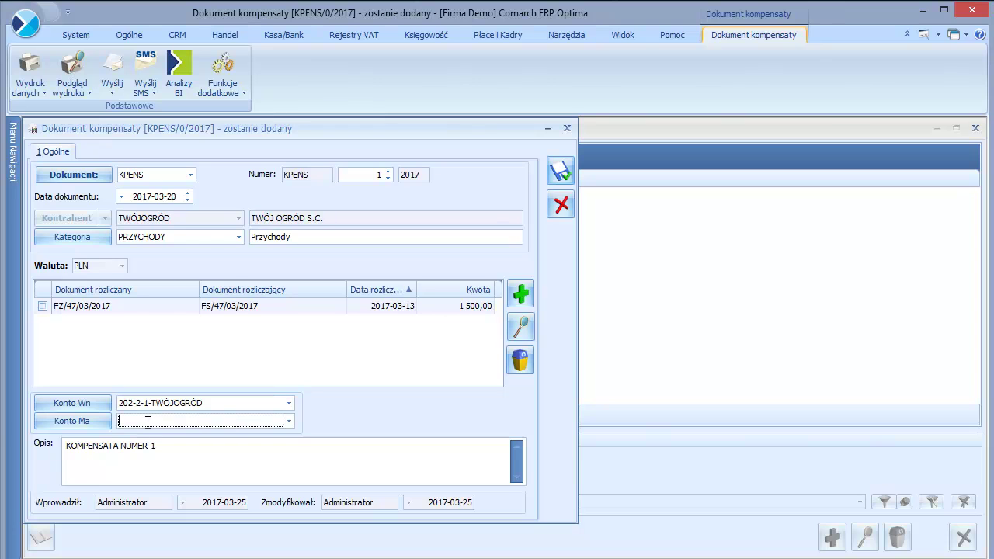
type("201-2")
left_click(151, 438)
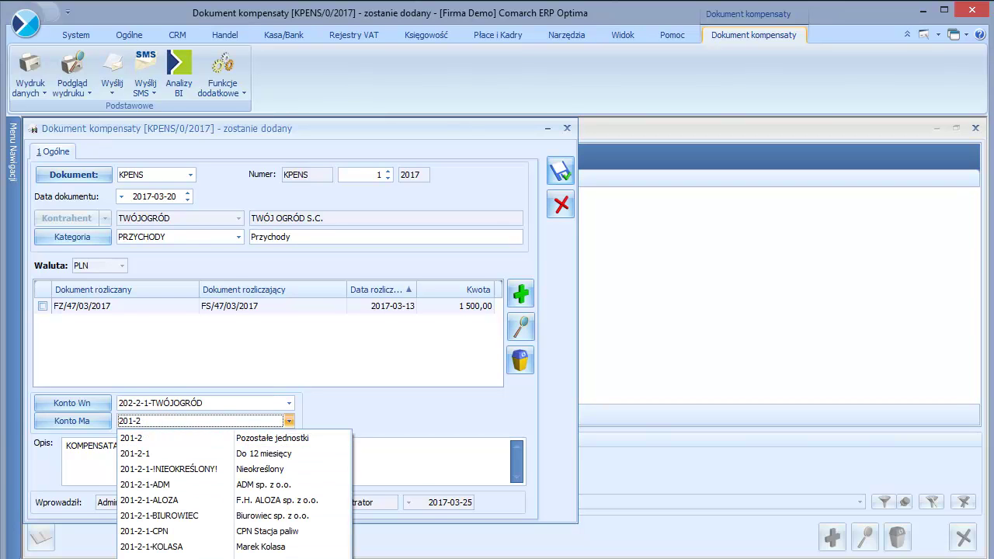
left_click(554, 178)
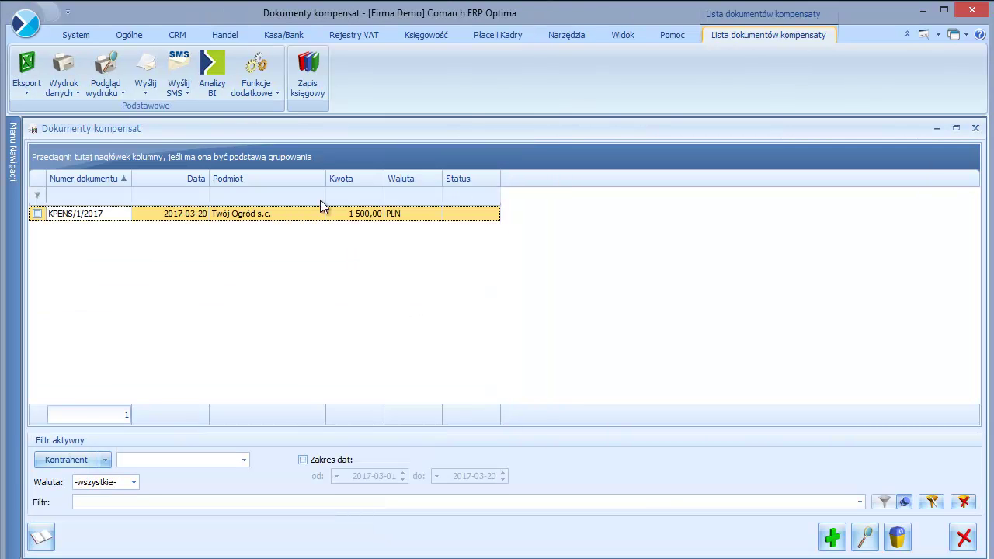
- Post compensation document KPENS/1/2017 to the ledger using the KOMPENSATY posting scheme, with pre-assigned documents posted by predekretacja
left_click(37, 213)
left_click(43, 540)
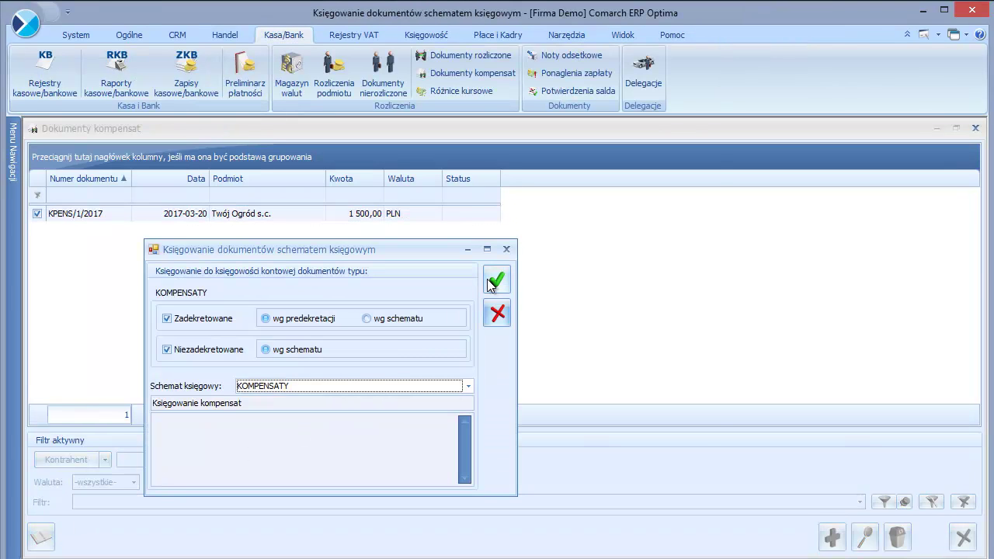
left_click(498, 280)
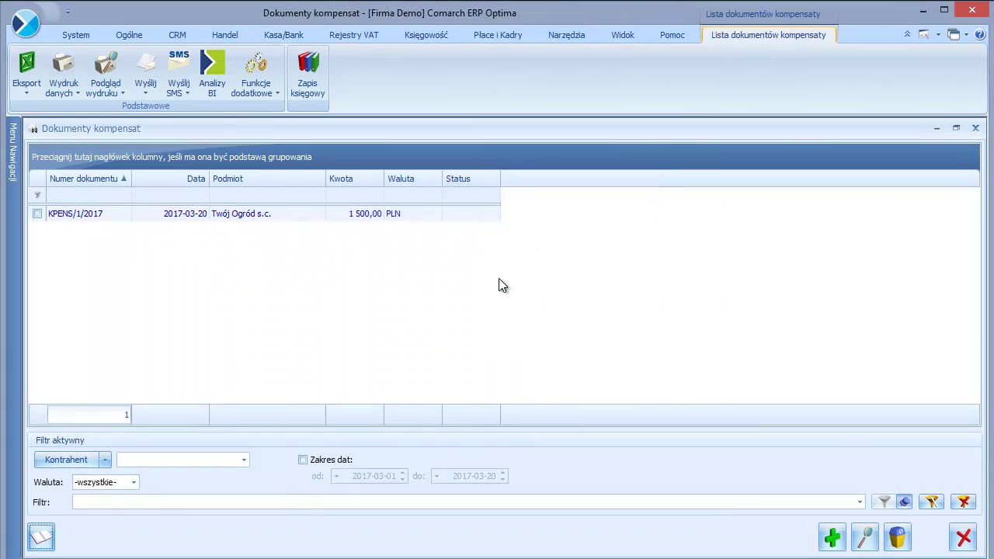